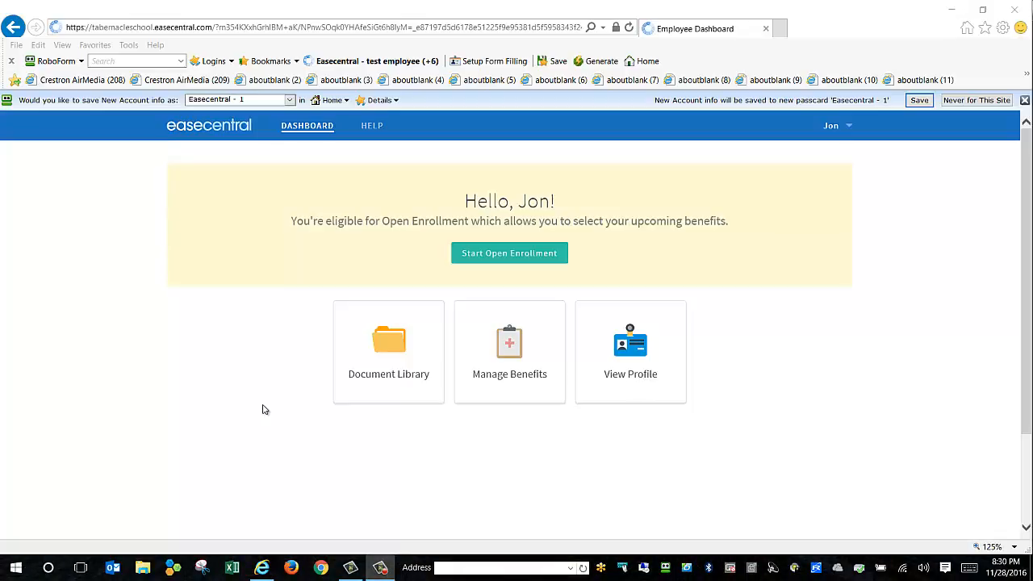
- Start open enrollment and complete the profile as male, married, Hispanic or Latino, with the SSN and contact details filled in, continuing to dependents
{"action": "left_click", "coordinate": [504, 257]}
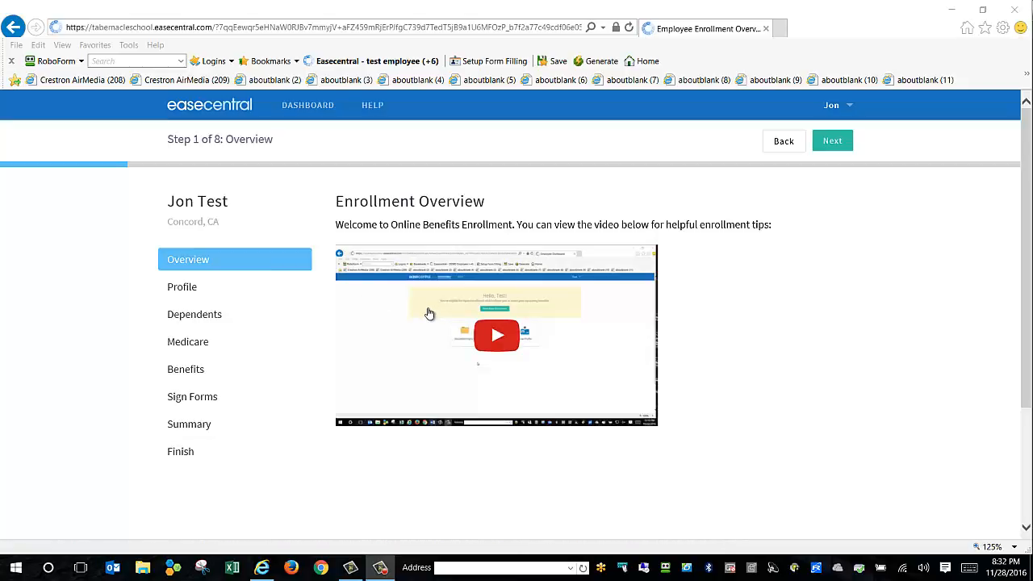
{"action": "left_click", "coordinate": [842, 144]}
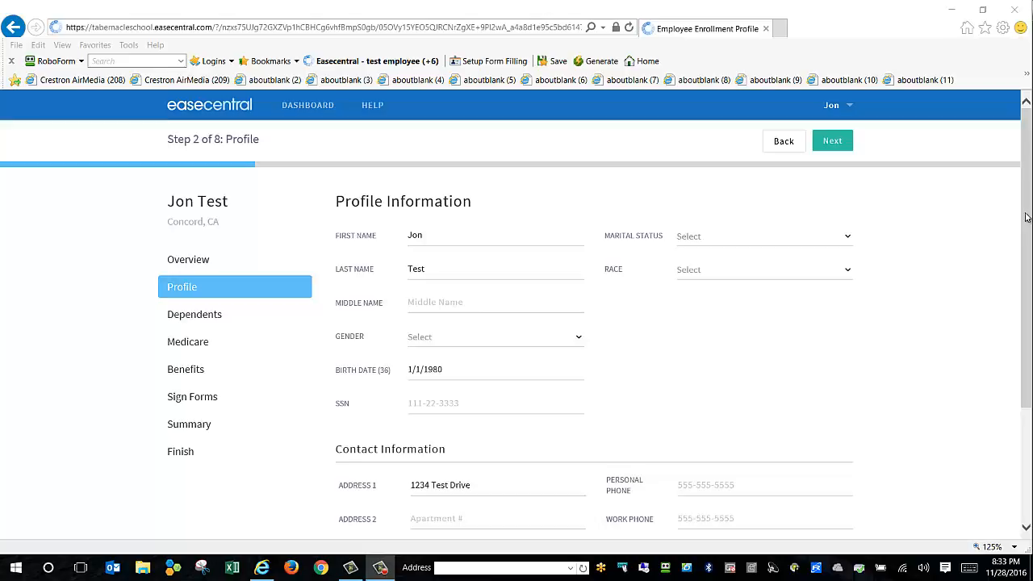
{"action": "left_click", "coordinate": [831, 142]}
{"action": "left_click_drag", "start_coordinate": [1026, 224], "coordinate": [1025, 277]}
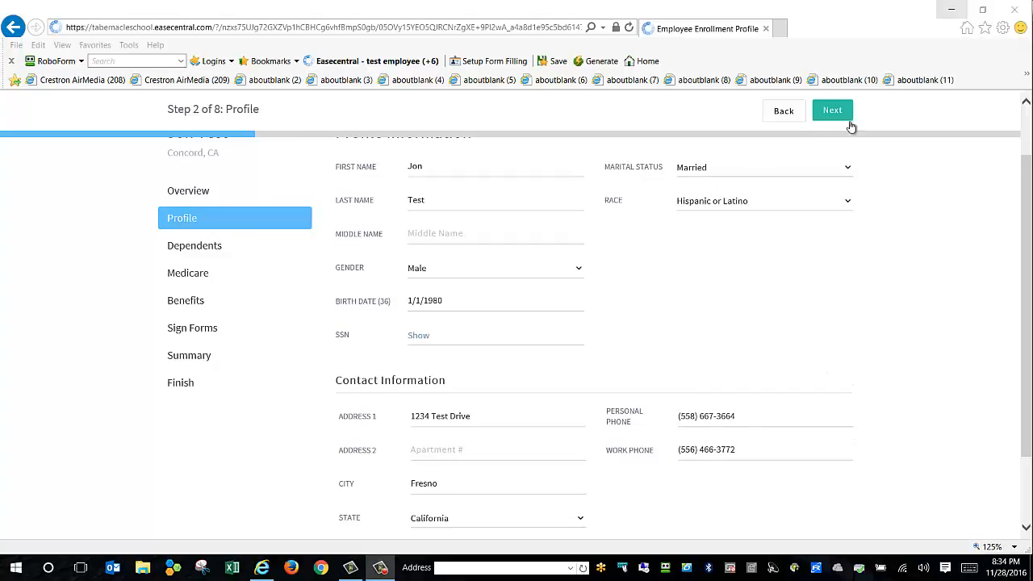
{"action": "left_click", "coordinate": [846, 118]}
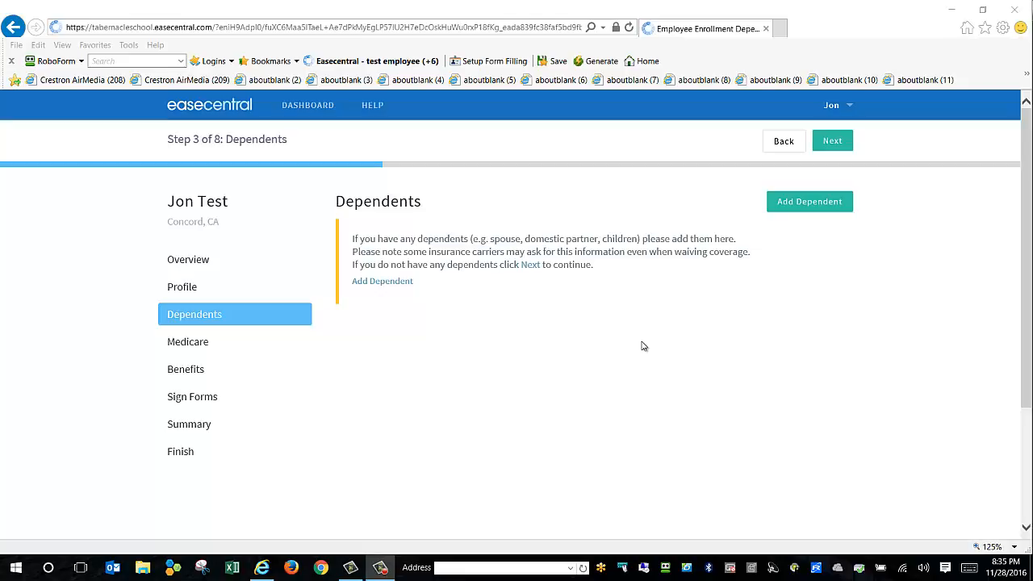
- Add the employee's spouse as a dependent with name and birth date, and continue to Medicare coverage
{"action": "left_click", "coordinate": [807, 202]}
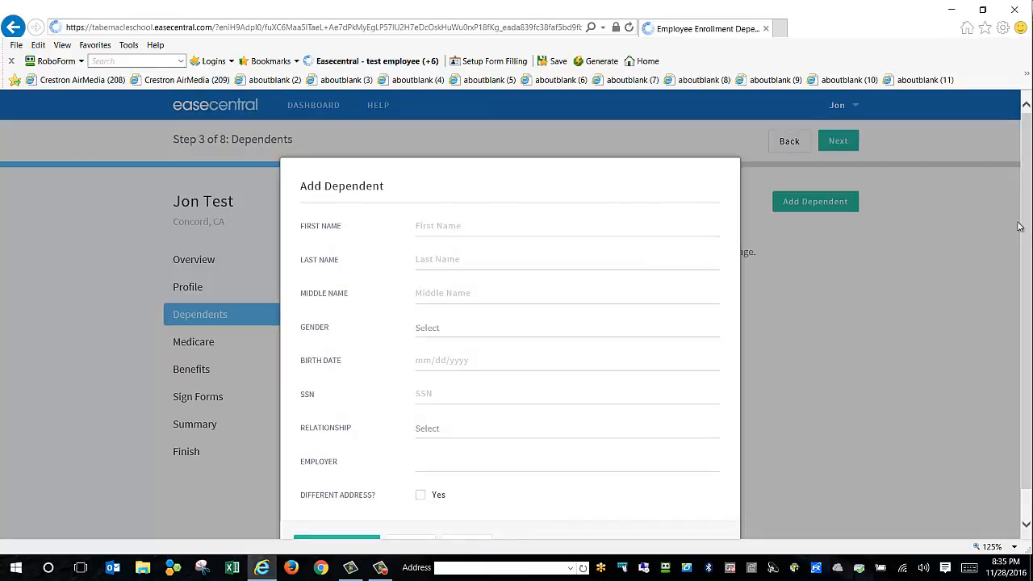
{"action": "scroll", "coordinate": [996, 246], "scroll_direction": "down", "scroll_amount": 1}
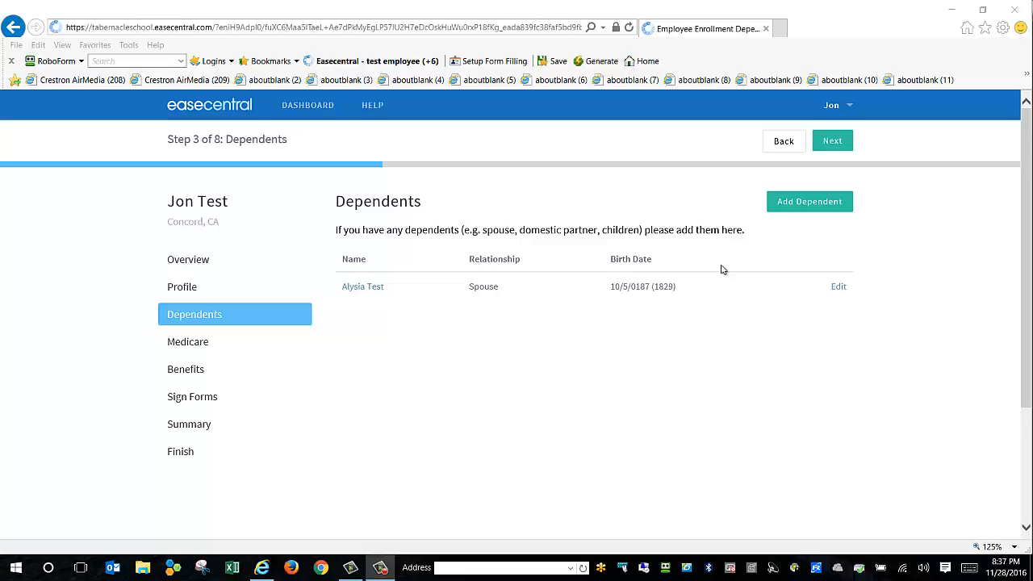
{"action": "left_click", "coordinate": [831, 143]}
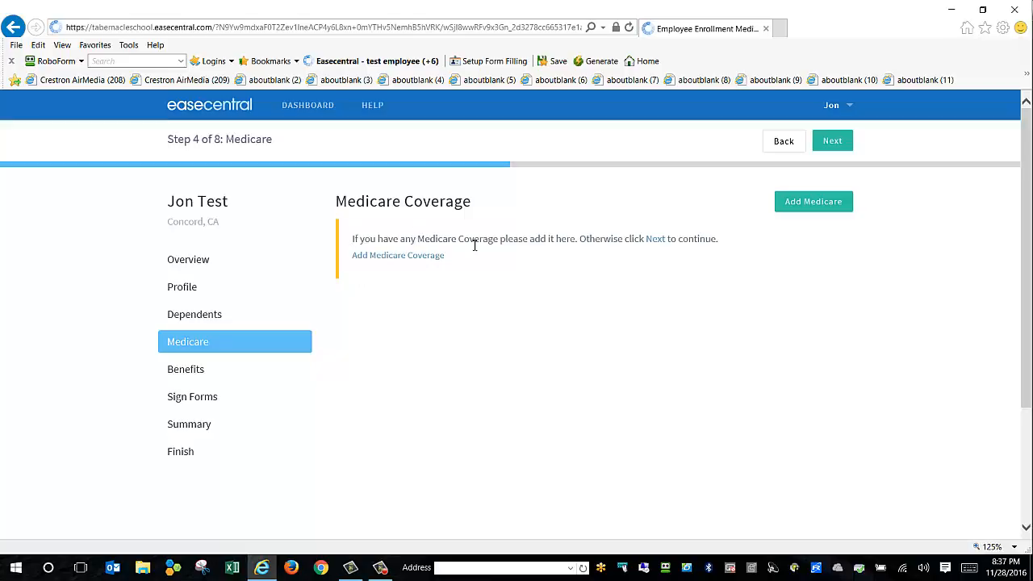
- Review the Medicare coverage form, leave it without adding coverage, and continue to the medical plan benefits
{"action": "left_click", "coordinate": [403, 256]}
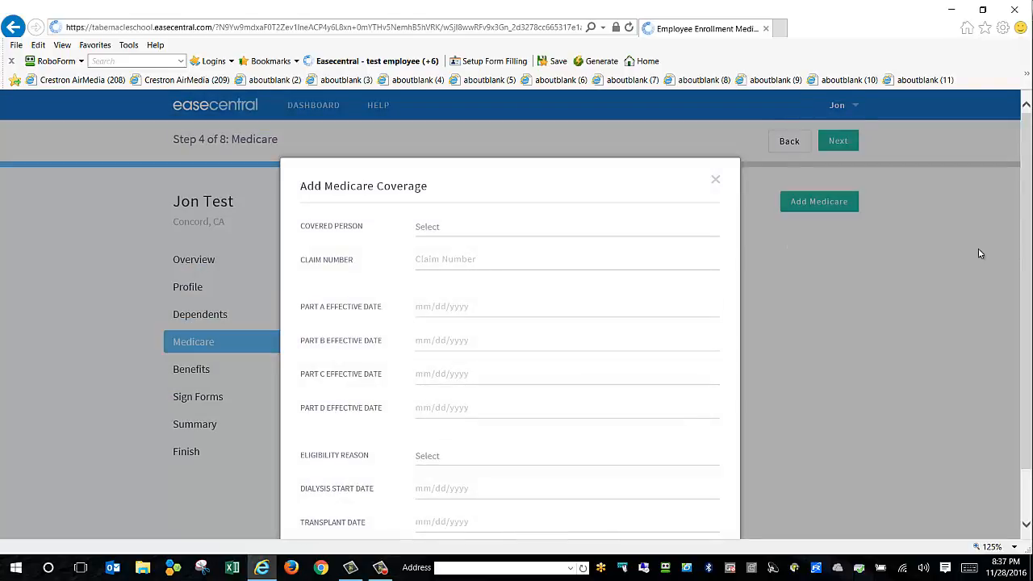
{"action": "scroll", "coordinate": [1026, 191], "scroll_direction": "down", "scroll_amount": 2}
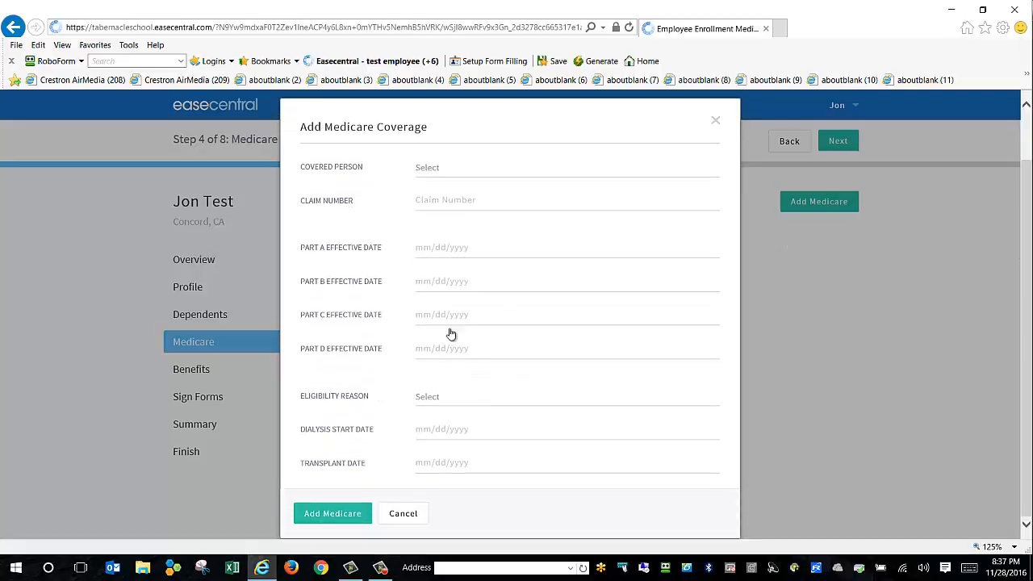
{"action": "left_click", "coordinate": [715, 120]}
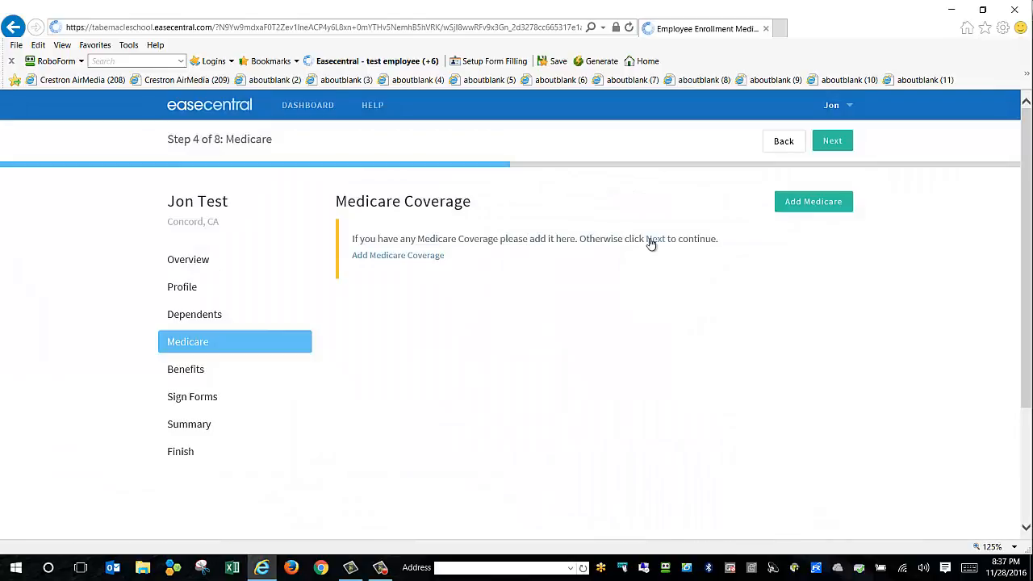
{"action": "left_click", "coordinate": [832, 145]}
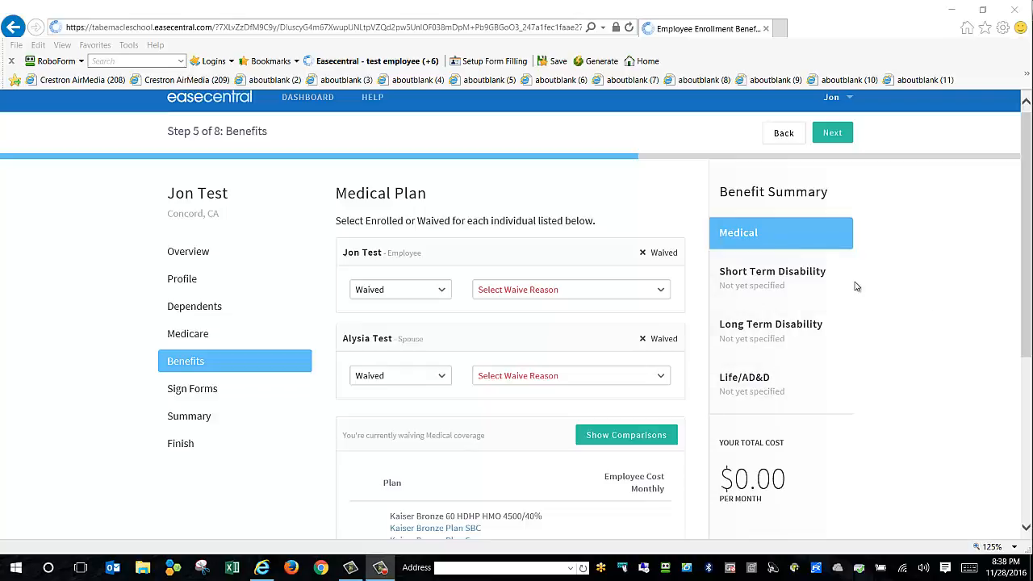
- Review the available medical plans and their monthly costs, and view the Kaiser Bronze Plan SBC document before returning to the enrollment page
{"action": "scroll", "coordinate": [686, 291], "scroll_direction": "down", "scroll_amount": 1}
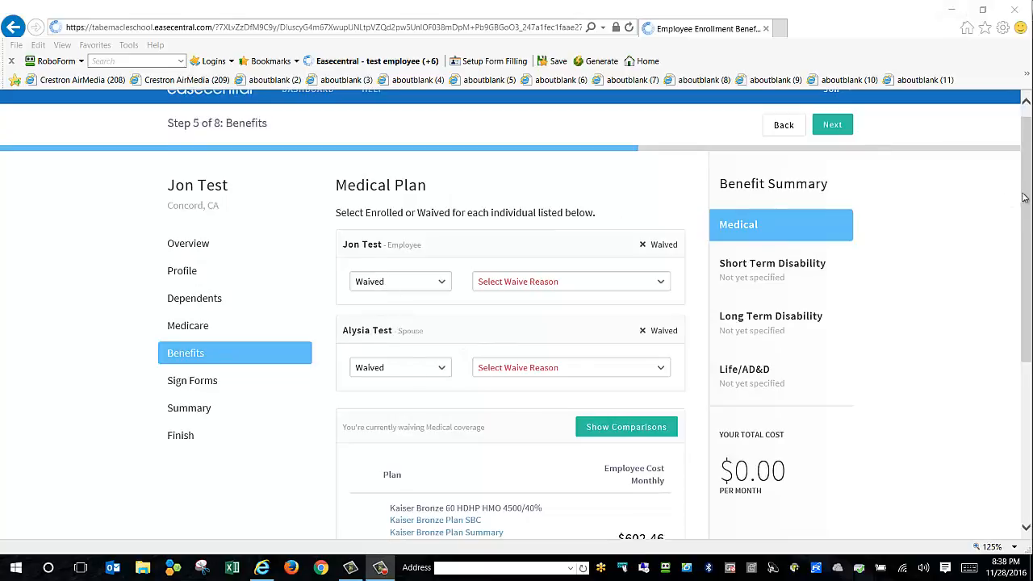
{"action": "scroll", "coordinate": [1025, 200], "scroll_direction": "down", "scroll_amount": 2}
{"action": "left_click_drag", "start_coordinate": [1025, 274], "coordinate": [1025, 342]}
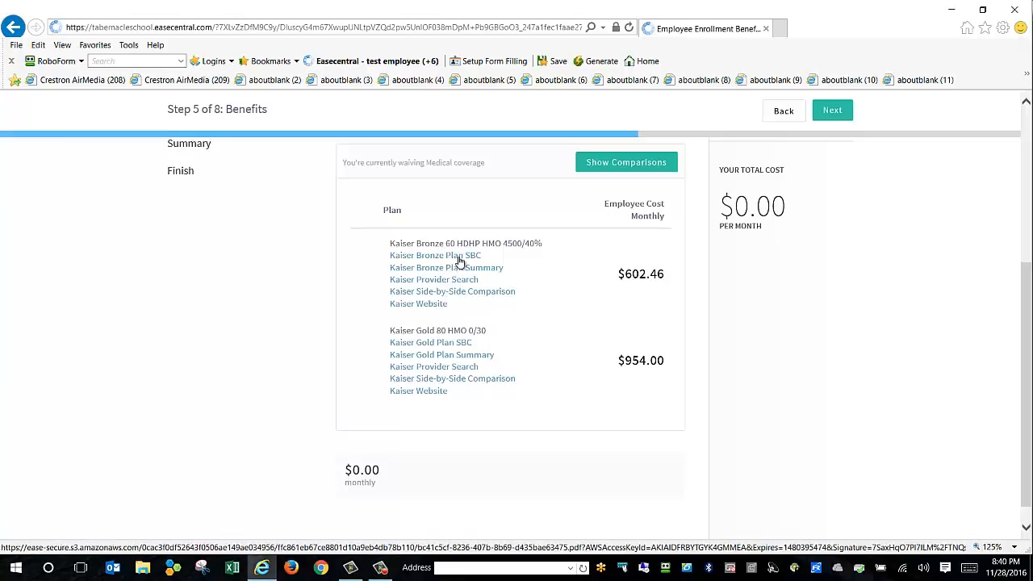
{"action": "left_click", "coordinate": [460, 258]}
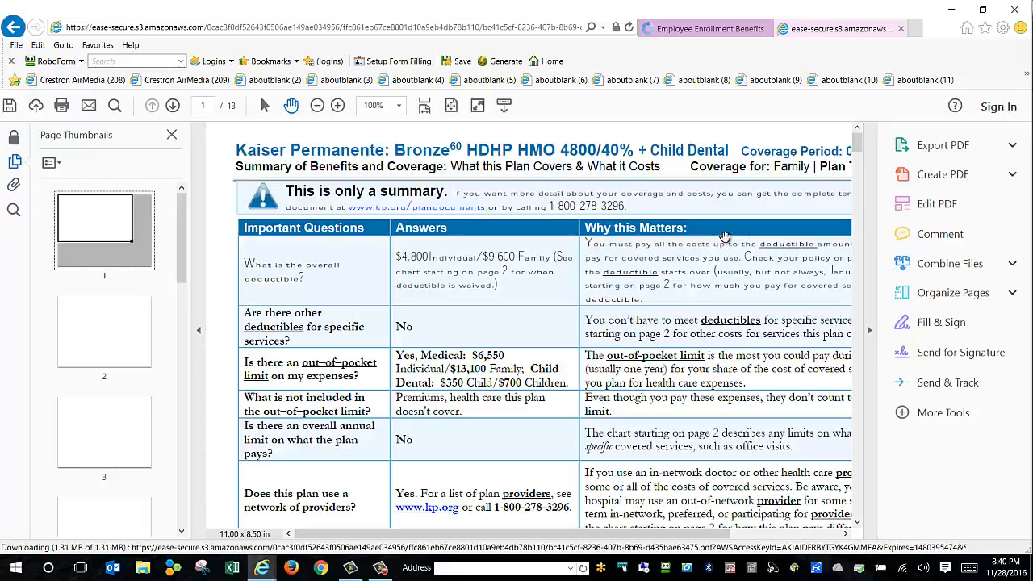
{"action": "mouse_move", "coordinate": [857, 146]}
{"action": "left_mouse_down"}
{"action": "mouse_move", "coordinate": [858, 171]}
{"action": "mouse_move", "coordinate": [856, 137]}
{"action": "left_mouse_up"}
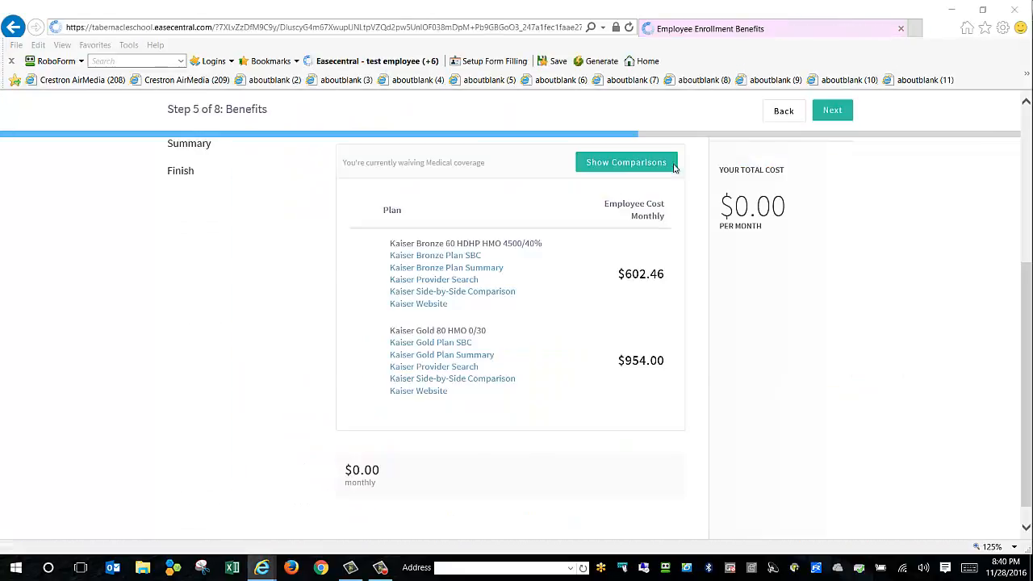
{"action": "left_click", "coordinate": [900, 29]}
{"action": "left_click", "coordinate": [656, 348]}
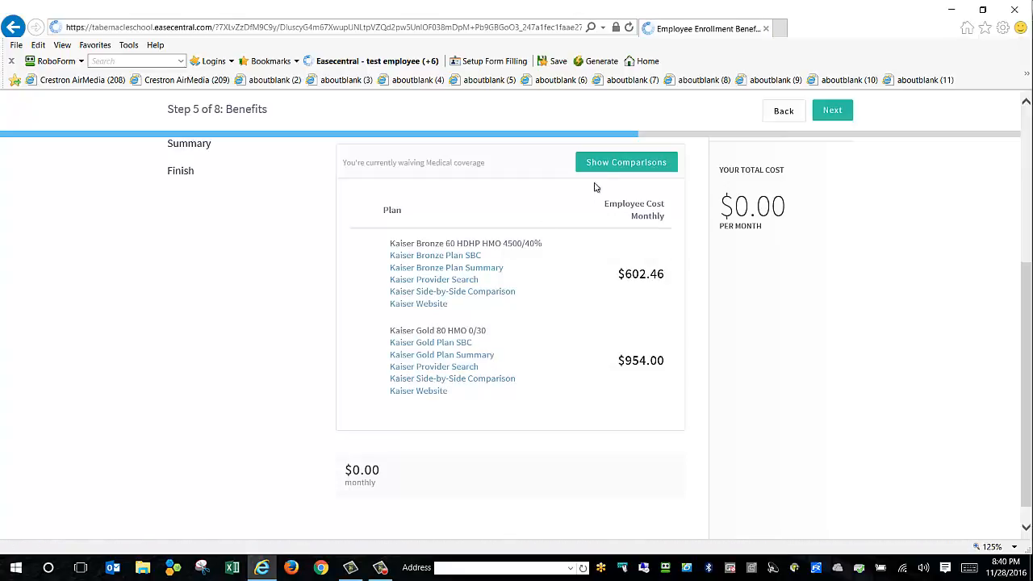
- Compare the Kaiser Bronze 60 and Kaiser Gold 80 plans side by side, and close the comparison
{"action": "left_click", "coordinate": [625, 165]}
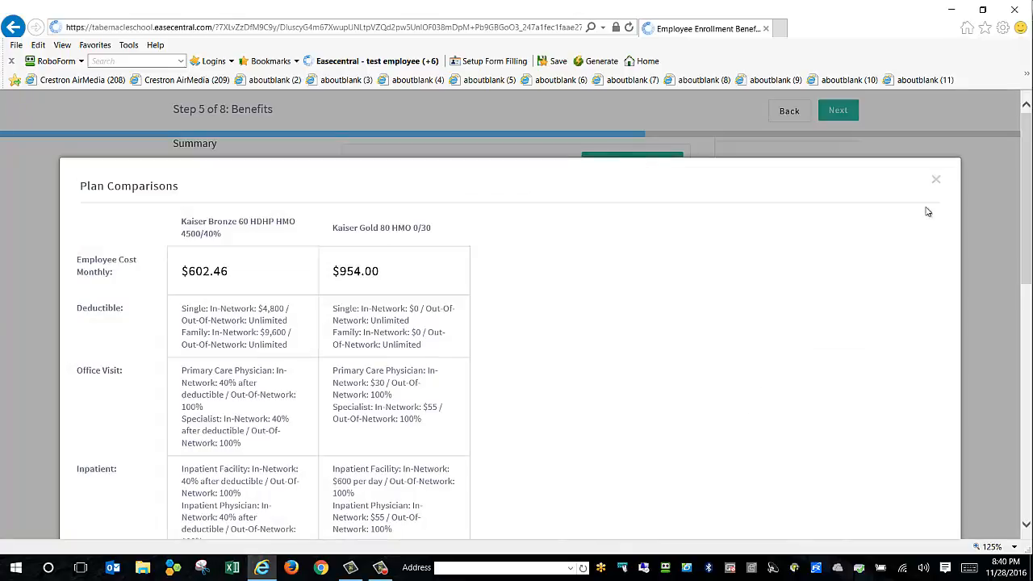
{"action": "mouse_move", "coordinate": [1028, 142]}
{"action": "left_mouse_down"}
{"action": "mouse_move", "coordinate": [1028, 332]}
{"action": "mouse_move", "coordinate": [1019, 135]}
{"action": "left_mouse_up"}
{"action": "left_click", "coordinate": [935, 180]}
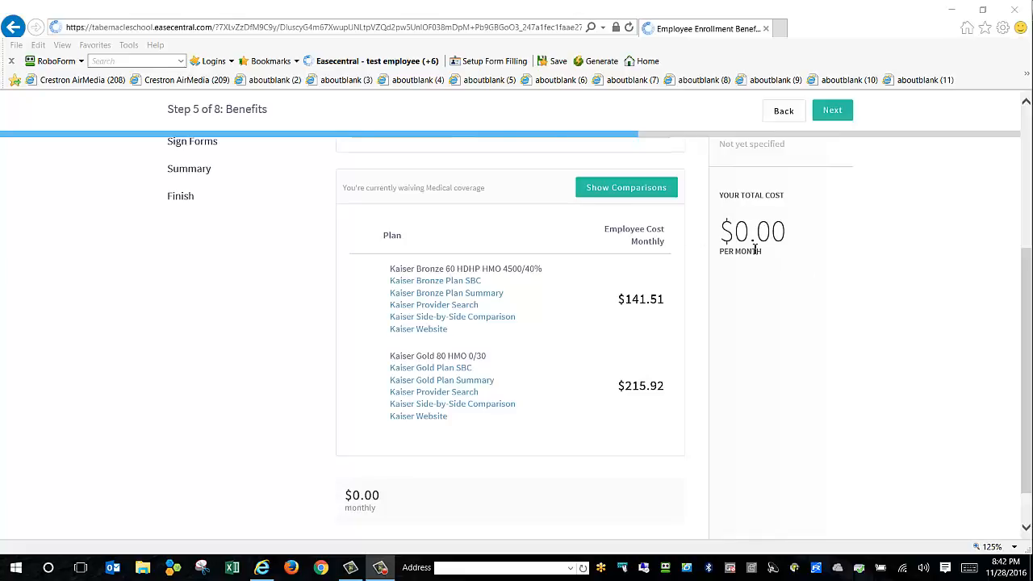
- Look through the available waive reasons for the employee's medical coverage
{"action": "scroll", "coordinate": [1025, 392], "scroll_direction": "up", "scroll_amount": 3}
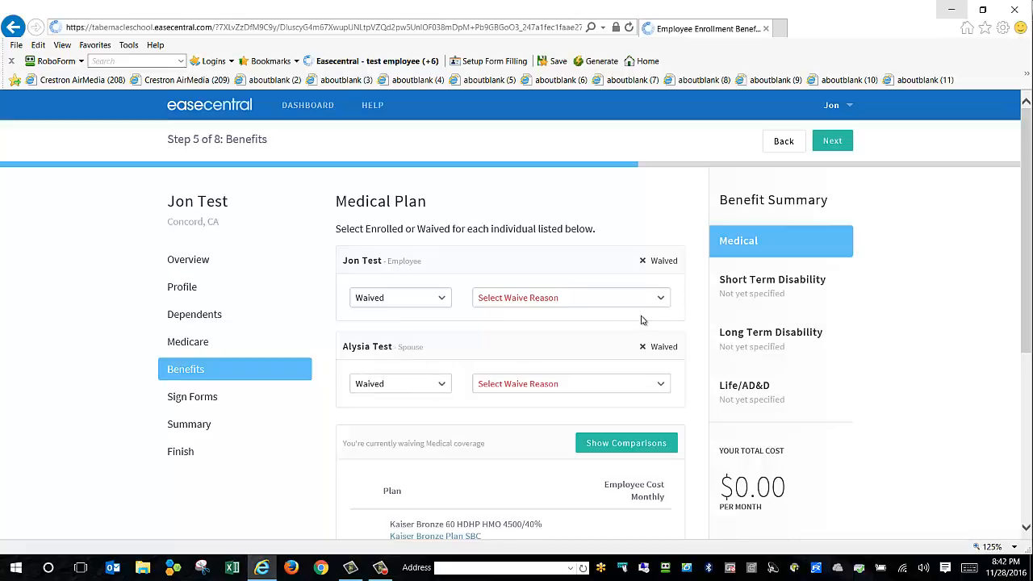
{"action": "left_click", "coordinate": [660, 300]}
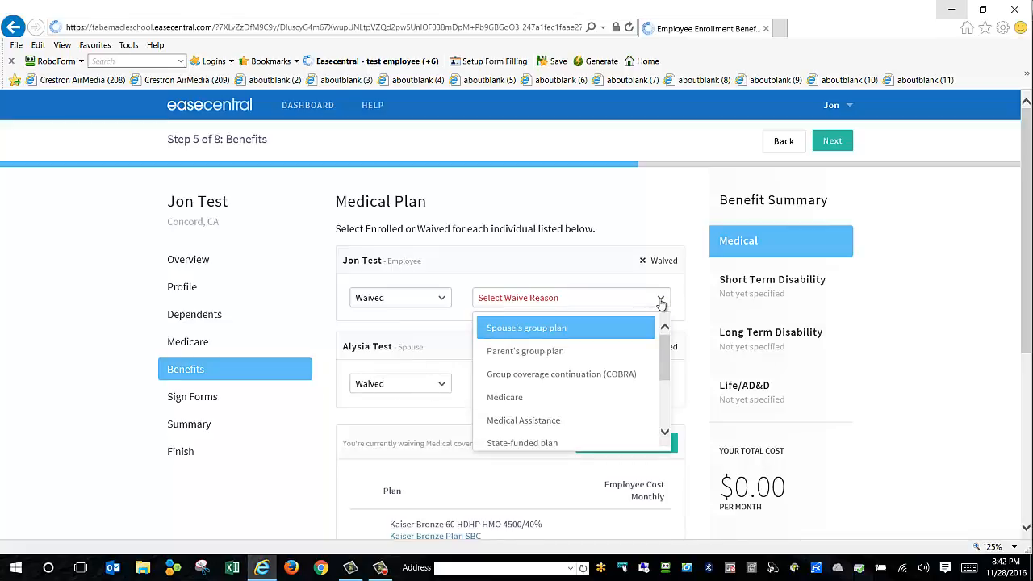
{"action": "left_click_drag", "start_coordinate": [666, 348], "coordinate": [672, 397]}
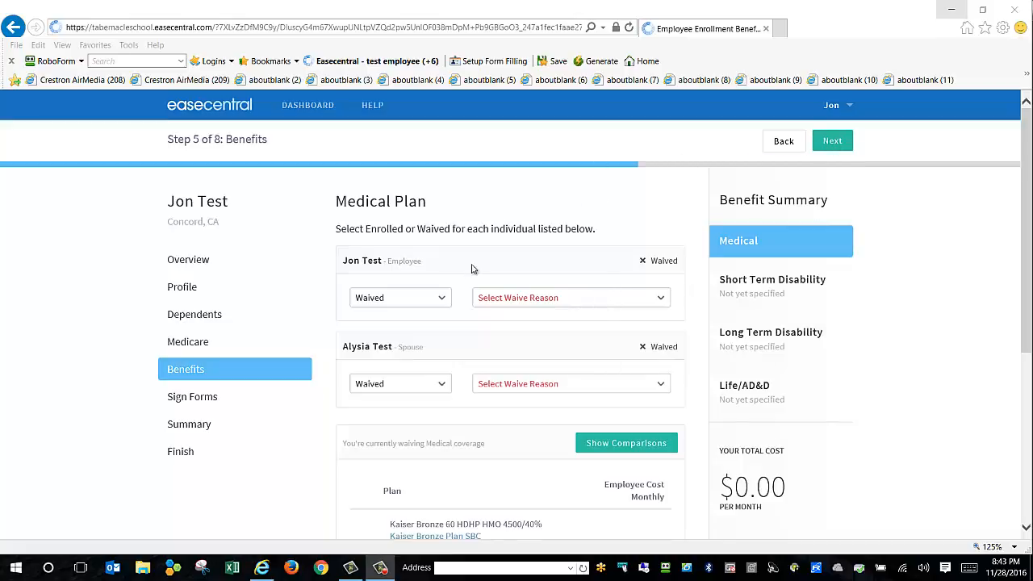
- Set medical coverage to Enrolled for both the employee and the spouse
{"action": "left_click", "coordinate": [441, 306]}
{"action": "left_click", "coordinate": [409, 328]}
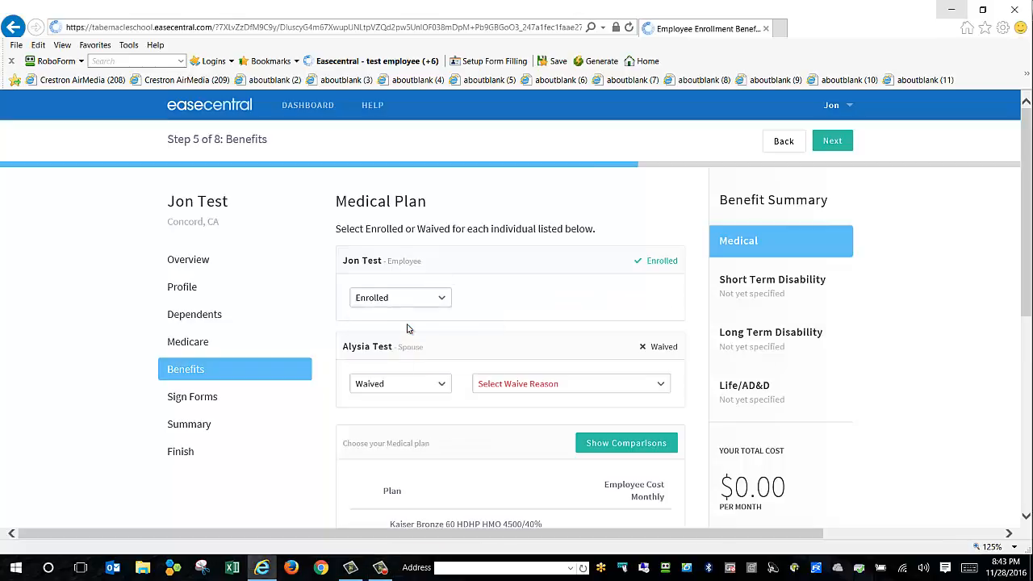
{"action": "left_click", "coordinate": [445, 387]}
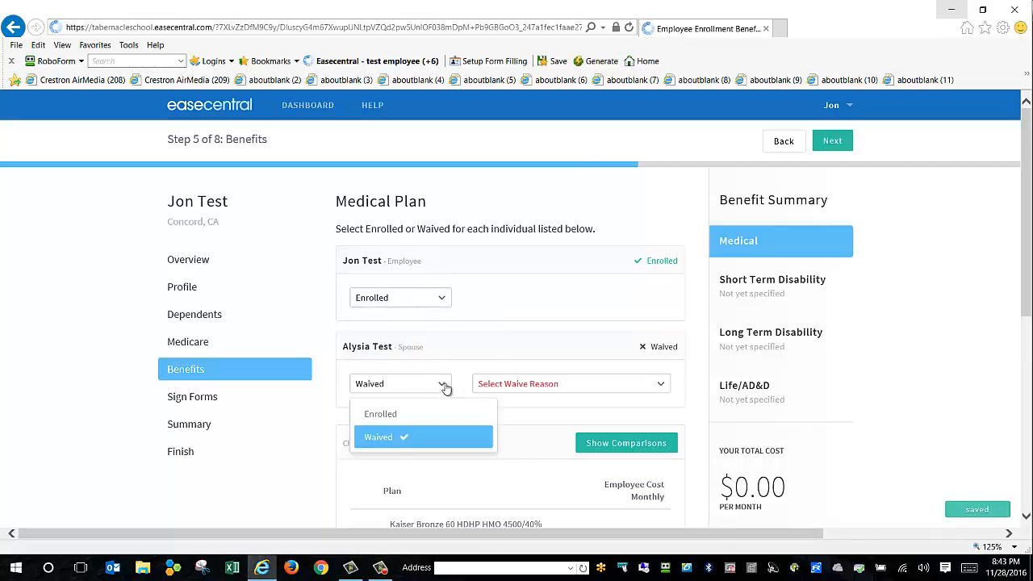
{"action": "left_click", "coordinate": [398, 414]}
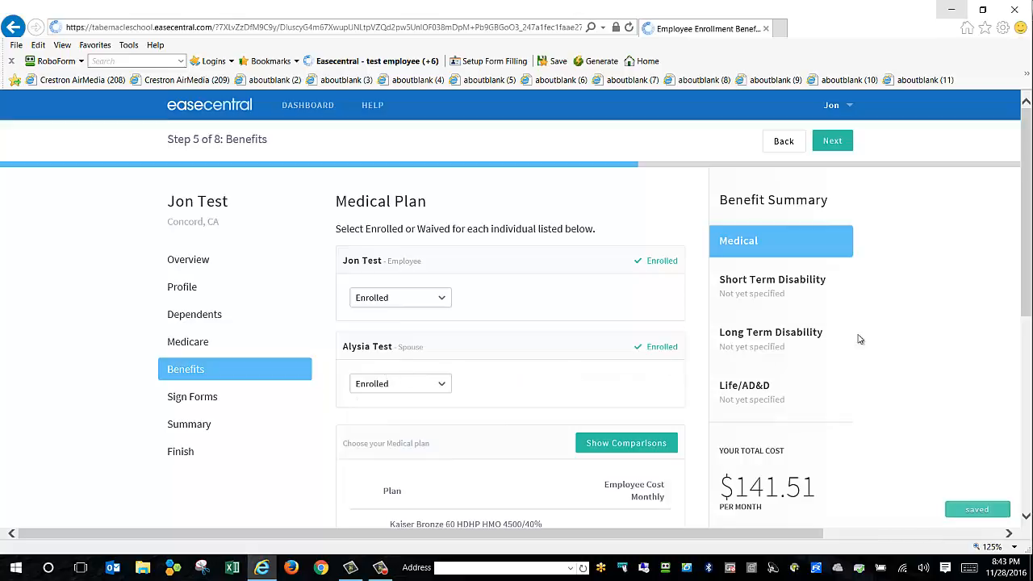
- Choose the Kaiser Gold 80 HMO 0/30 medical plan and continue to the Short Term Disability plan
{"action": "left_click_drag", "start_coordinate": [1024, 165], "coordinate": [1028, 293]}
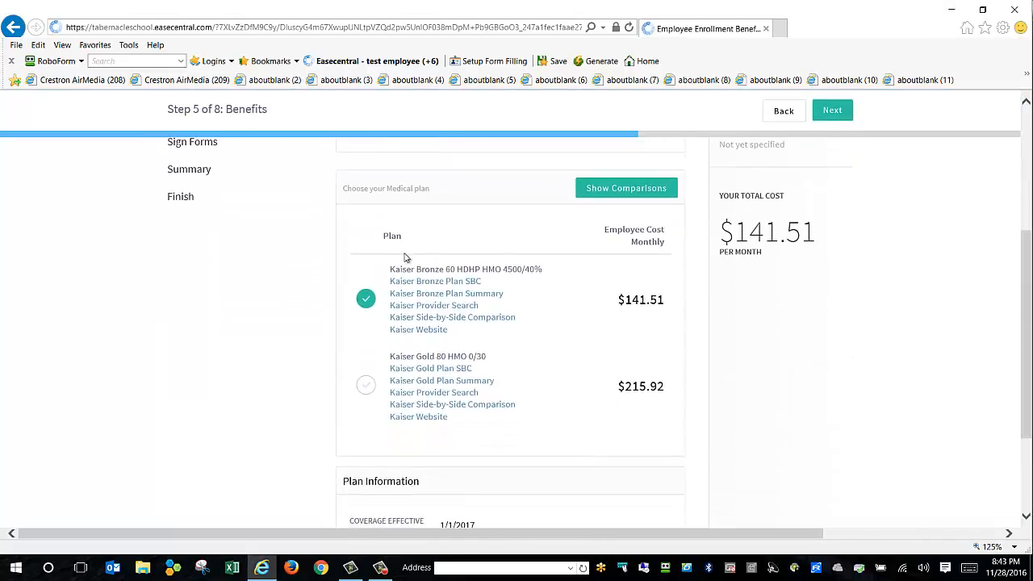
{"action": "left_click", "coordinate": [367, 388]}
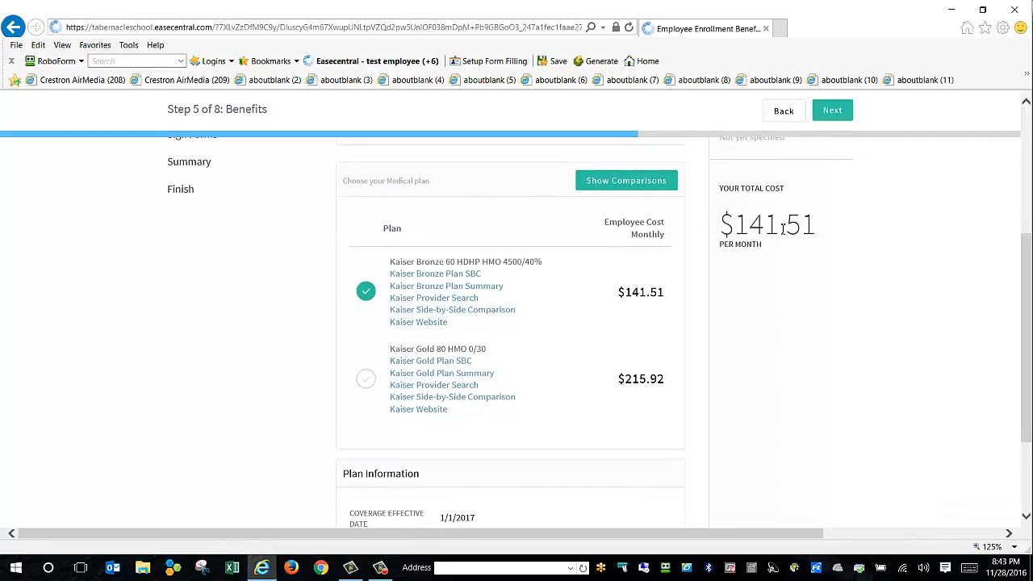
{"action": "left_click", "coordinate": [366, 378]}
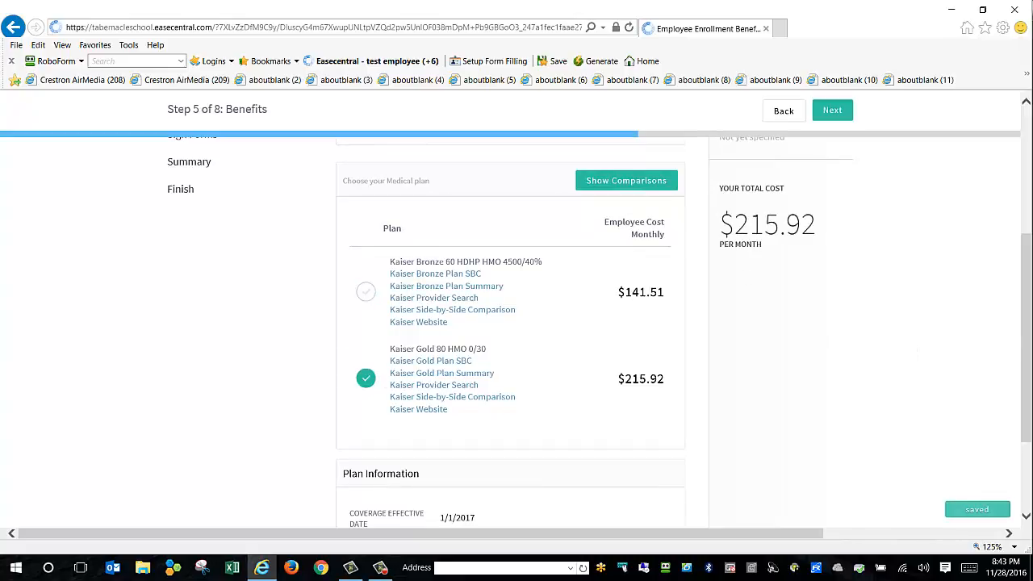
{"action": "left_click_drag", "start_coordinate": [1023, 349], "coordinate": [1018, 207]}
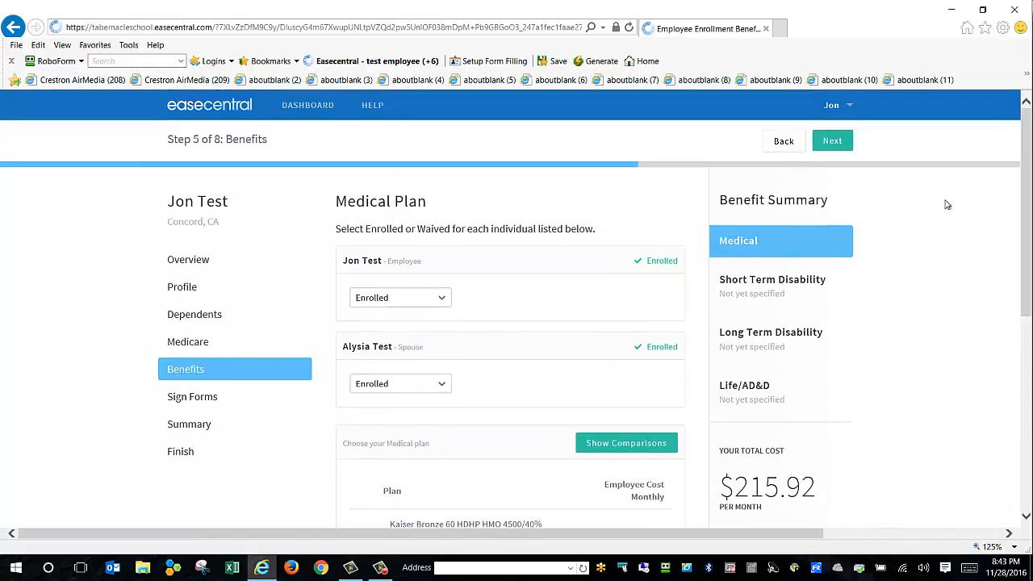
{"action": "left_click", "coordinate": [828, 142]}
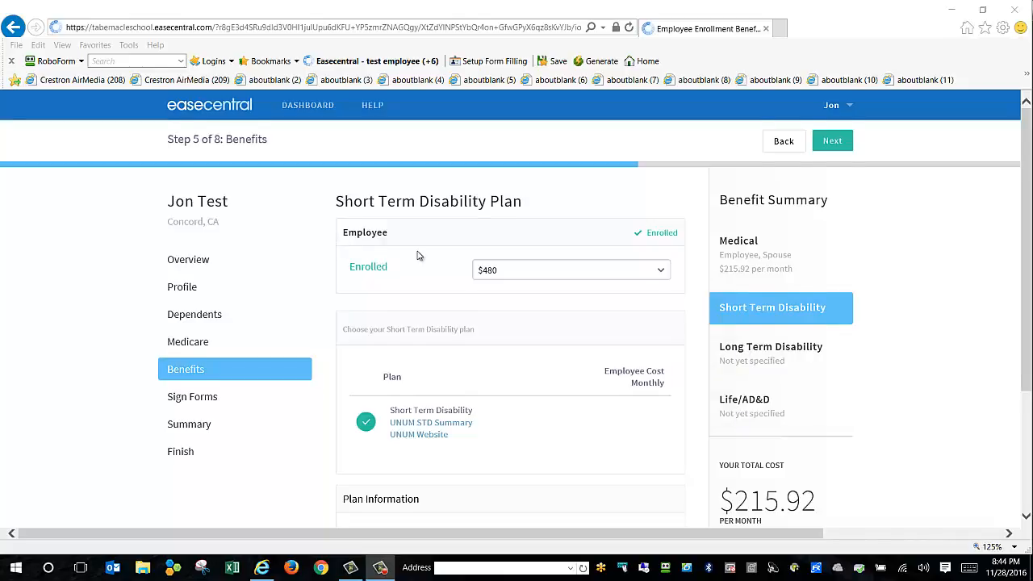
- View the UNUM STD Summary document for the Short Term Disability plan and close it
{"action": "scroll", "coordinate": [412, 262], "scroll_direction": "down", "scroll_amount": 1}
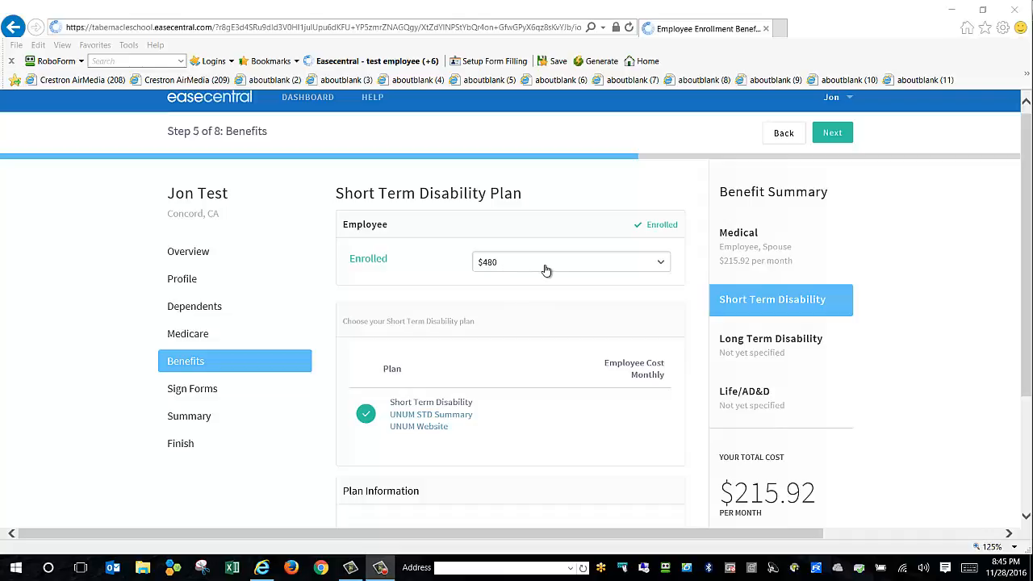
{"action": "left_click", "coordinate": [430, 416]}
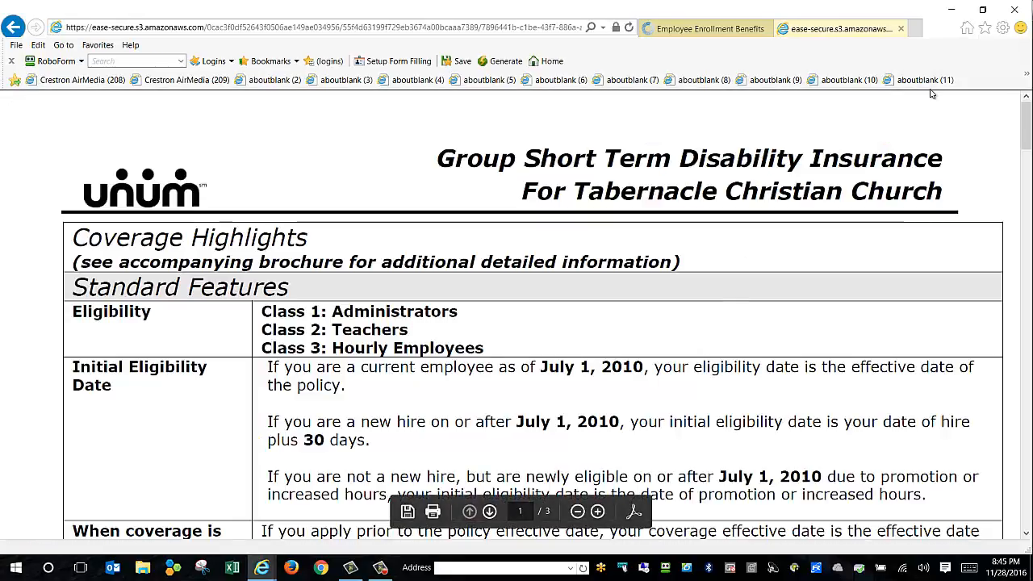
{"action": "left_click", "coordinate": [900, 29]}
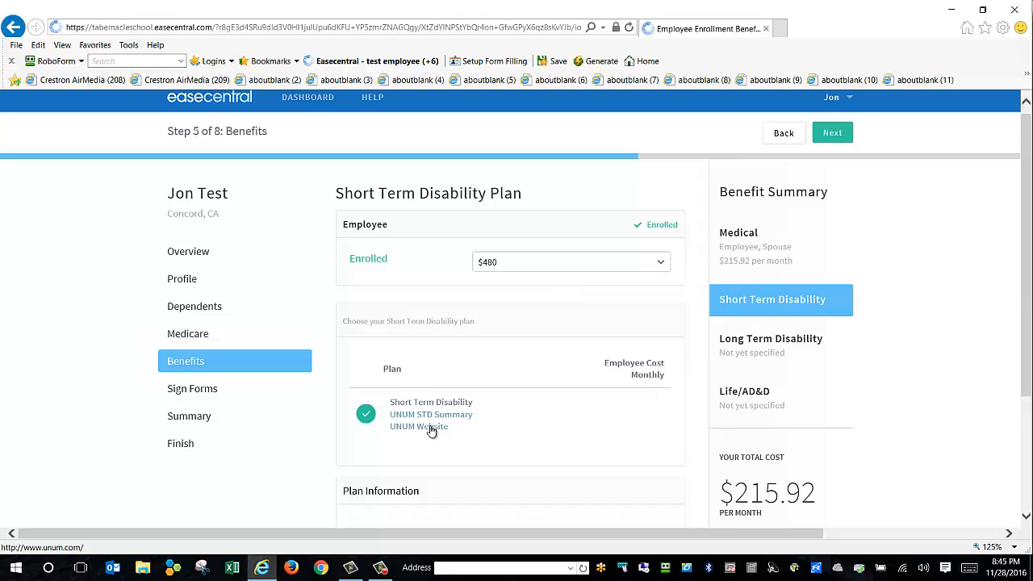
- Accept the Short Term Disability, Long Term Disability and Life/AD&D enrollments as offered, and proceed to beneficiaries
{"action": "left_click", "coordinate": [835, 141]}
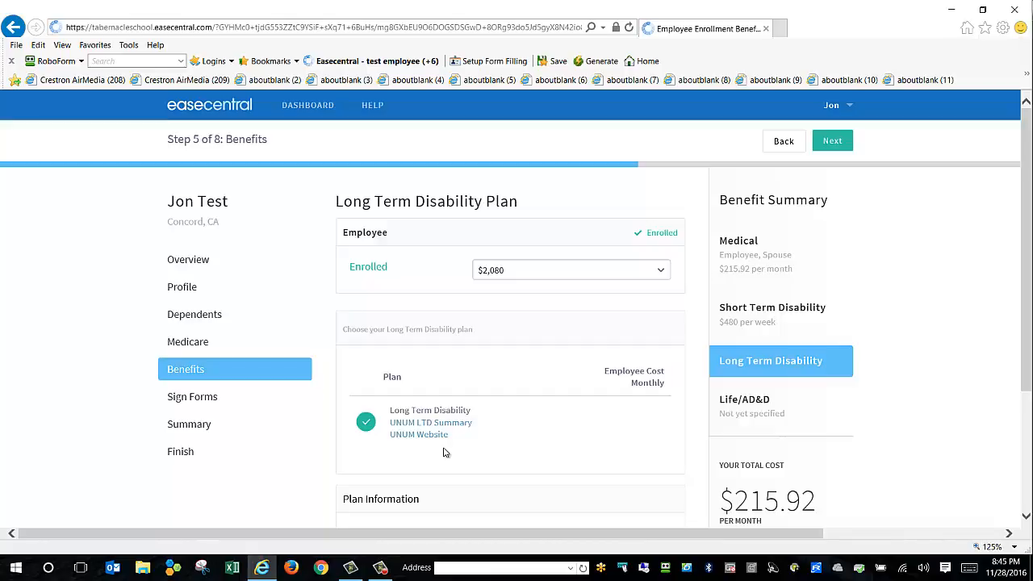
{"action": "left_click", "coordinate": [839, 140]}
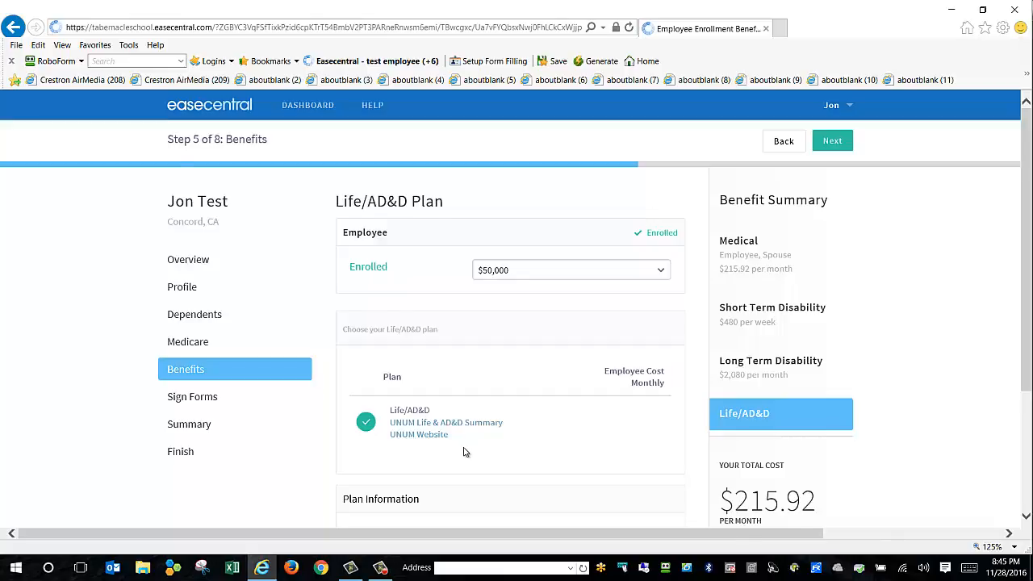
{"action": "left_click", "coordinate": [832, 140]}
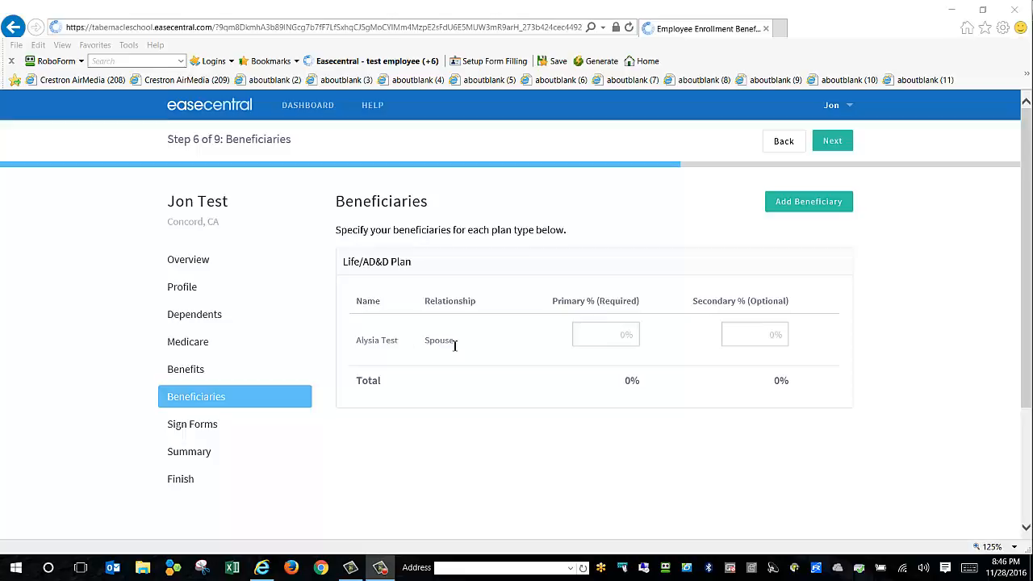
- Assign the spouse 100% as primary beneficiary of the Life/AD&D plan
{"action": "left_click", "coordinate": [631, 337]}
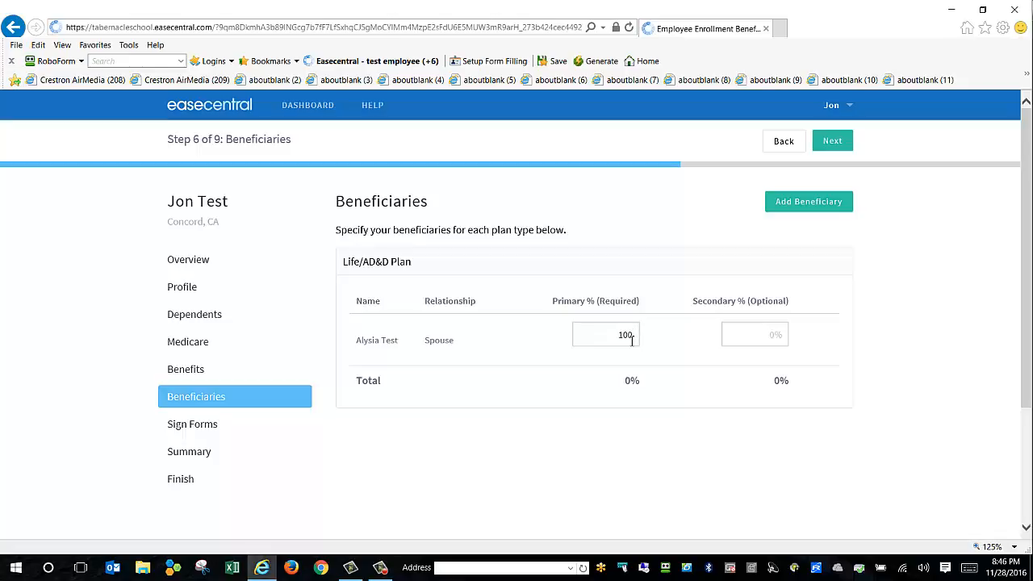
{"action": "left_click", "coordinate": [636, 484]}
- View the Add Beneficiary form, close it without adding anyone, and continue to the form signing
{"action": "left_click", "coordinate": [809, 199]}
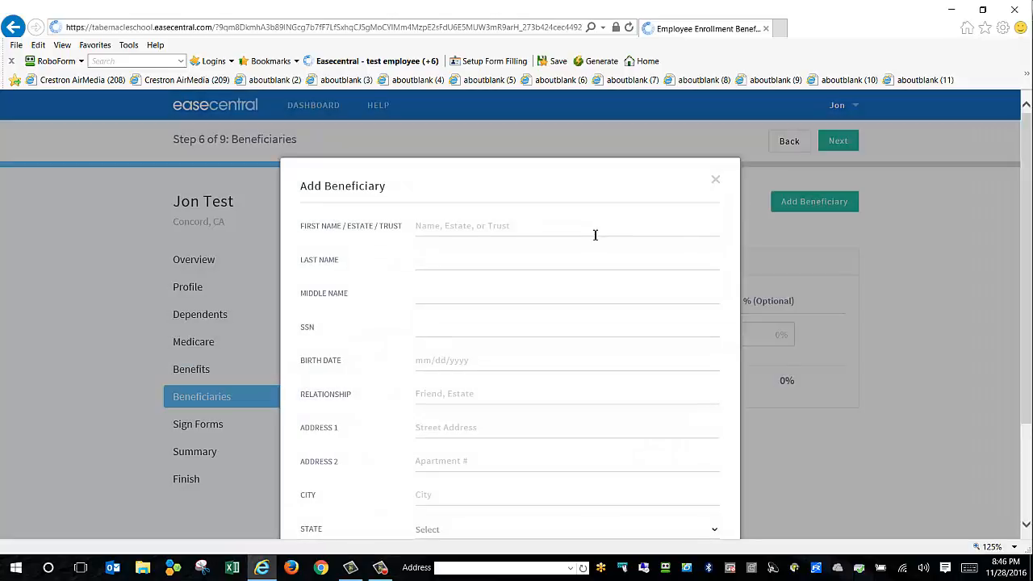
{"action": "left_click", "coordinate": [719, 183]}
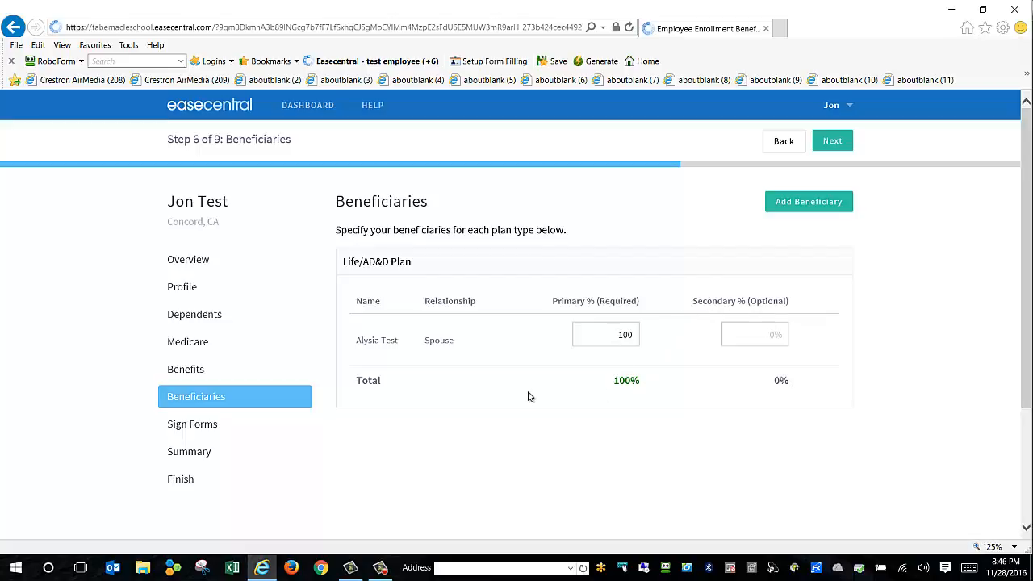
{"action": "scroll", "coordinate": [355, 337], "scroll_direction": "down", "scroll_amount": 1}
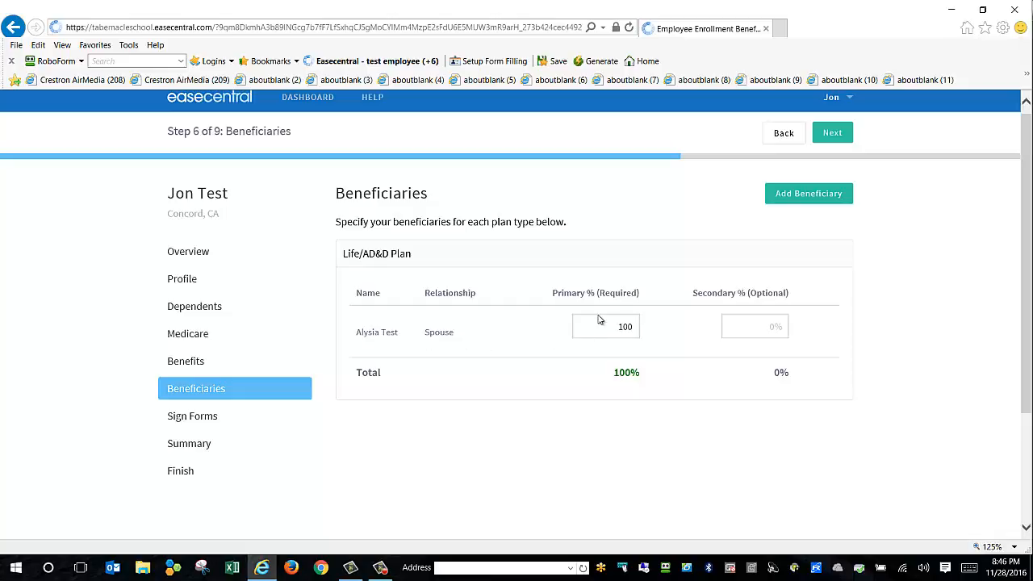
{"action": "left_click", "coordinate": [832, 132]}
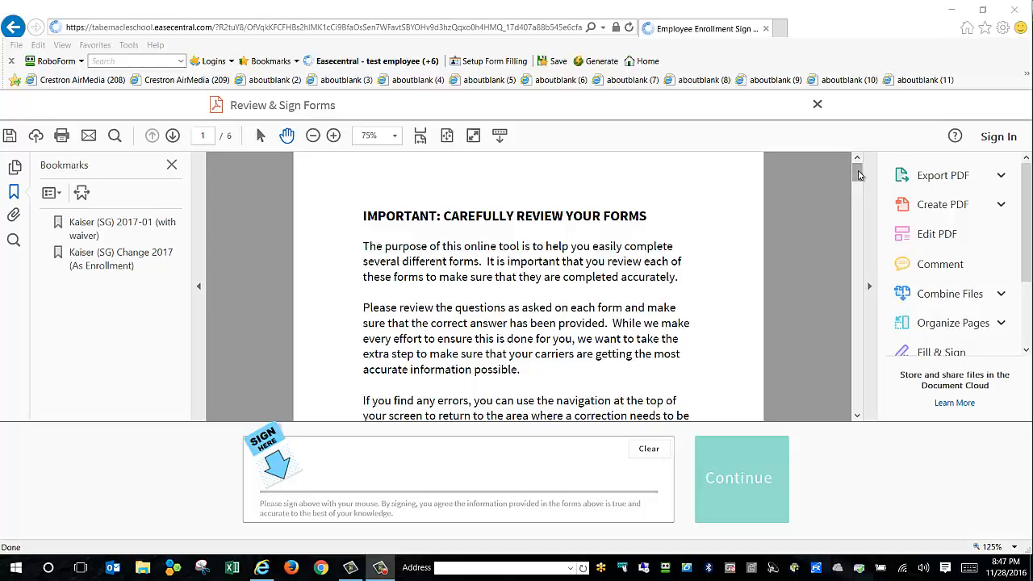
- Go through the enrollment forms to the last page, draw the employee's signature and continue to the summary
{"action": "left_click_drag", "start_coordinate": [857, 175], "coordinate": [863, 403]}
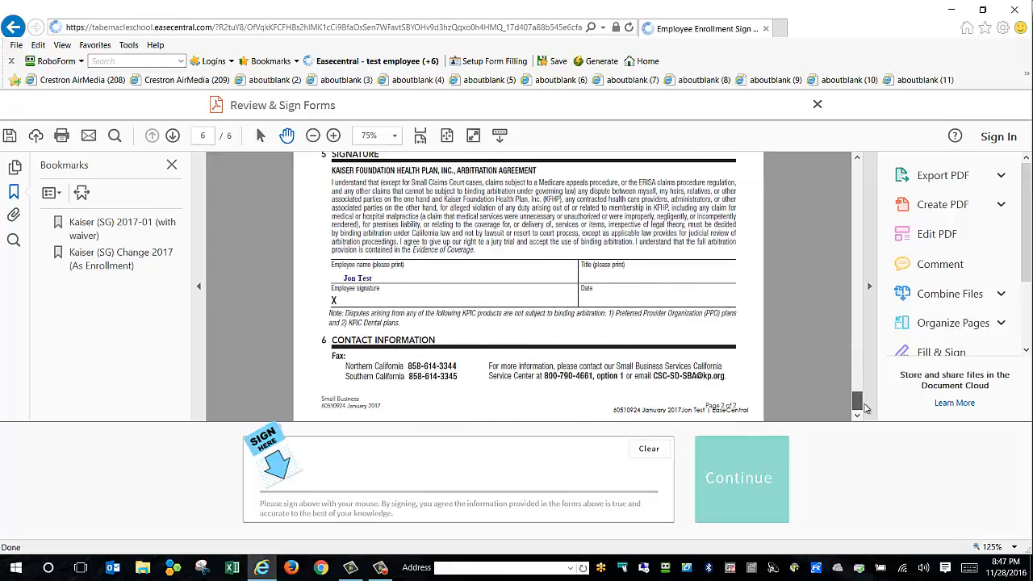
{"action": "mouse_move", "coordinate": [401, 449]}
{"action": "left_mouse_down"}
{"action": "mouse_move", "coordinate": [373, 484]}
{"action": "mouse_move", "coordinate": [571, 484]}
{"action": "left_mouse_up"}
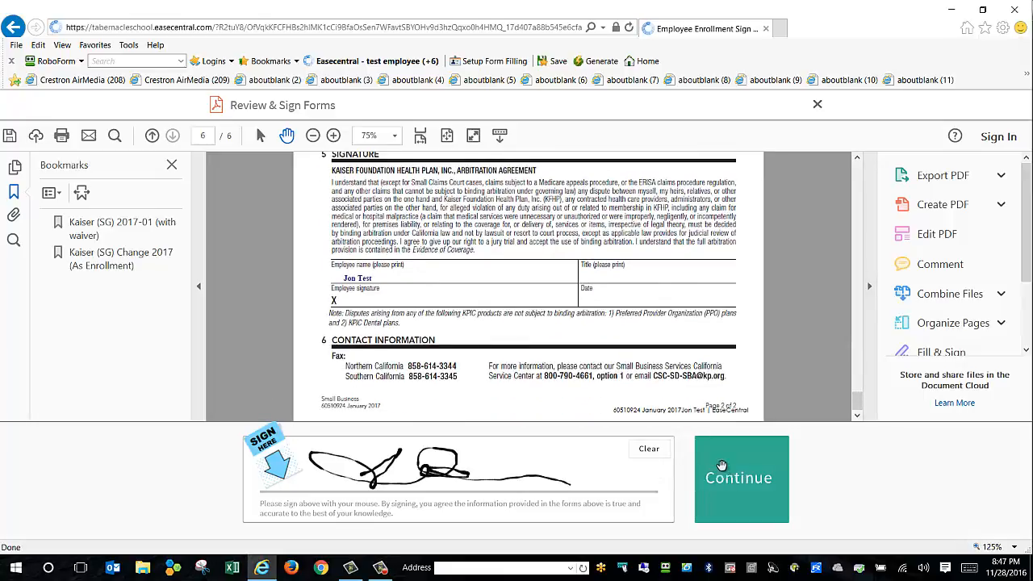
{"action": "left_click", "coordinate": [720, 471]}
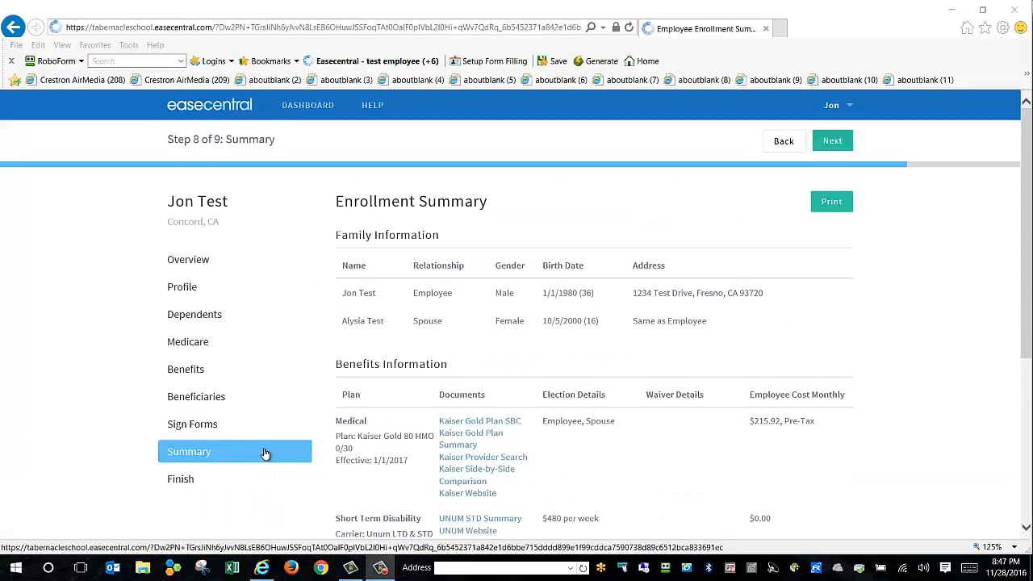
- Open the print options for the enrollment summary and close them without printing
{"action": "left_click", "coordinate": [830, 202]}
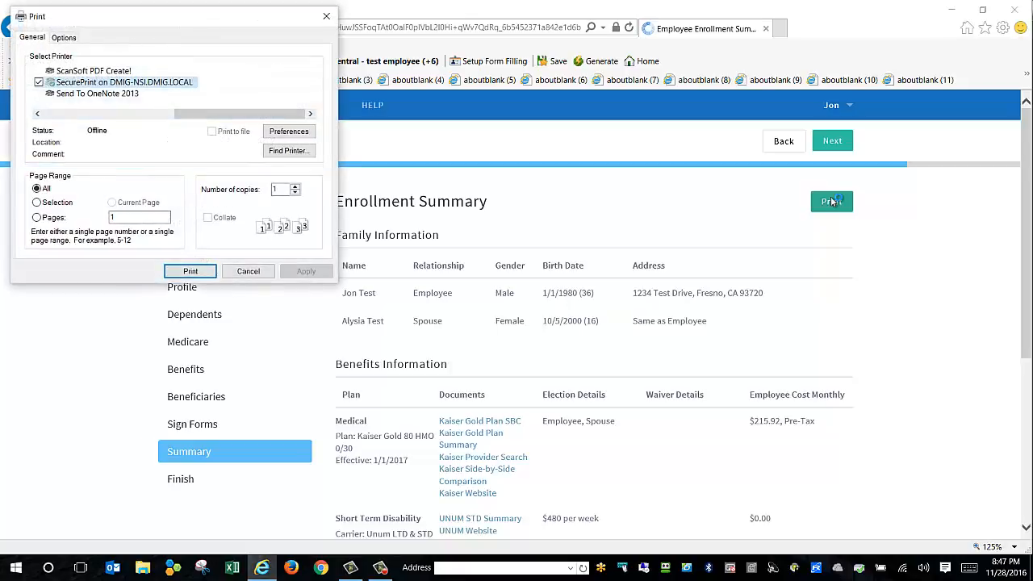
{"action": "left_click", "coordinate": [326, 18]}
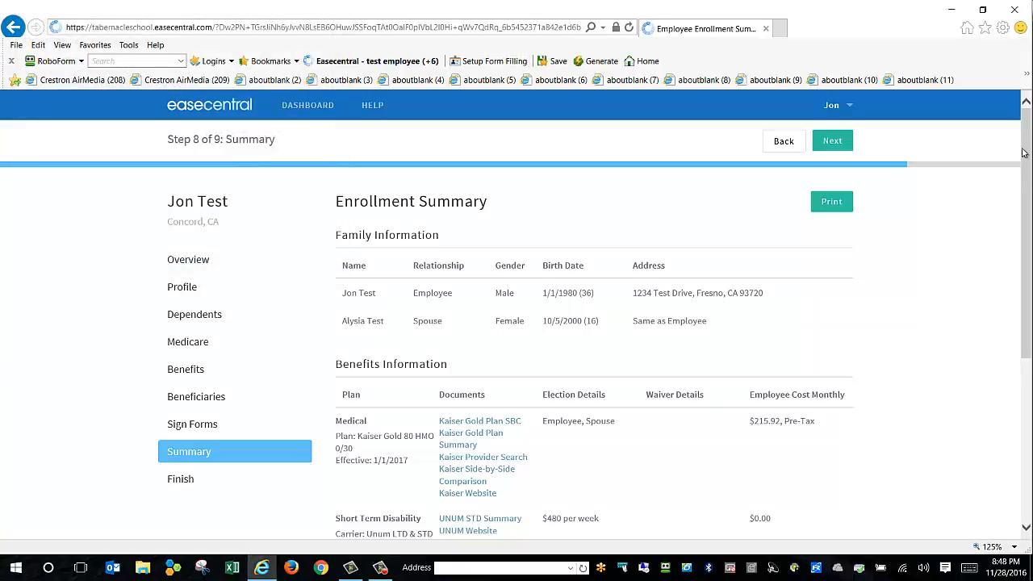
- Review the family and benefits information in the enrollment summary and proceed to the final step
{"action": "left_click_drag", "start_coordinate": [1023, 153], "coordinate": [1026, 291]}
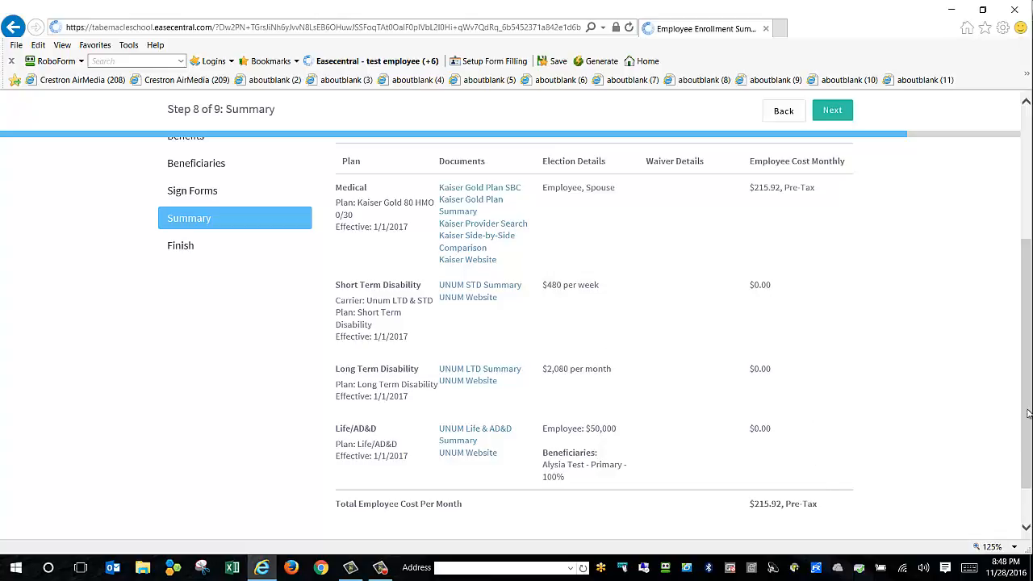
{"action": "scroll", "coordinate": [1028, 401], "scroll_direction": "up", "scroll_amount": 3}
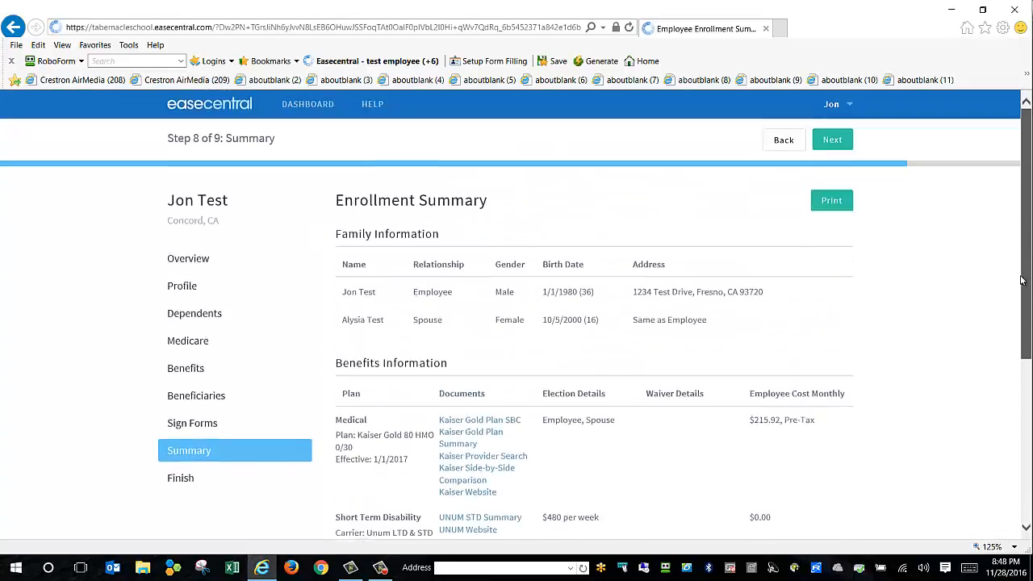
{"action": "left_click", "coordinate": [836, 142]}
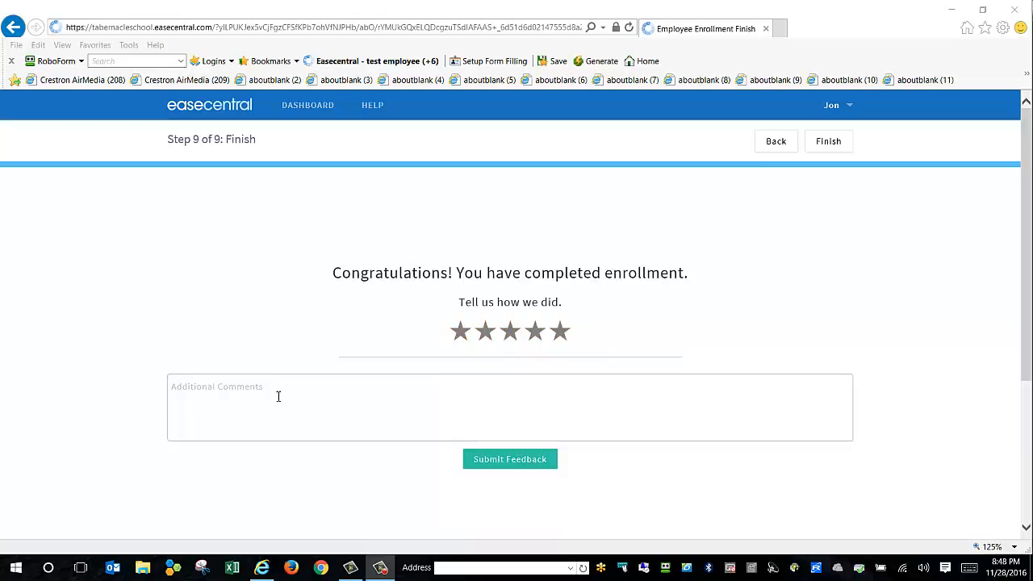
- Submit feedback with a four-star rating and the comment "Test", and finish the enrollment
{"action": "left_click", "coordinate": [535, 331]}
{"action": "left_click", "coordinate": [427, 413]}
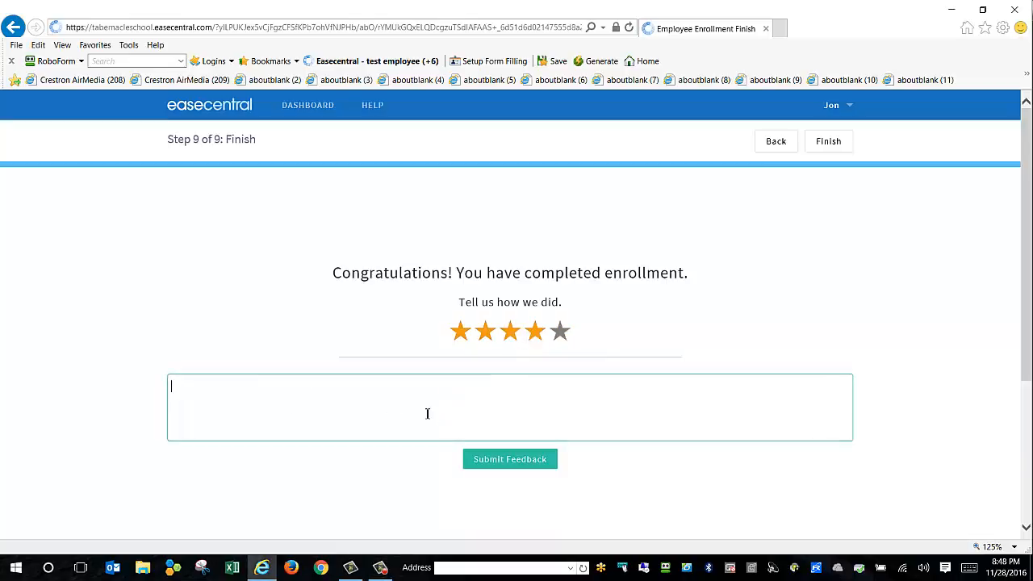
{"action": "type", "text": "Test"}
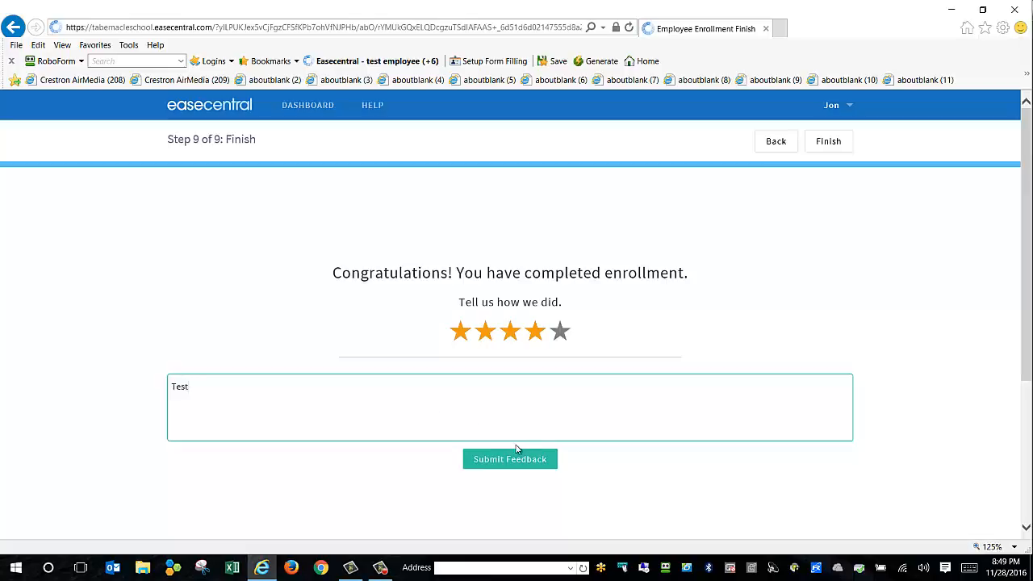
{"action": "left_click", "coordinate": [516, 453]}
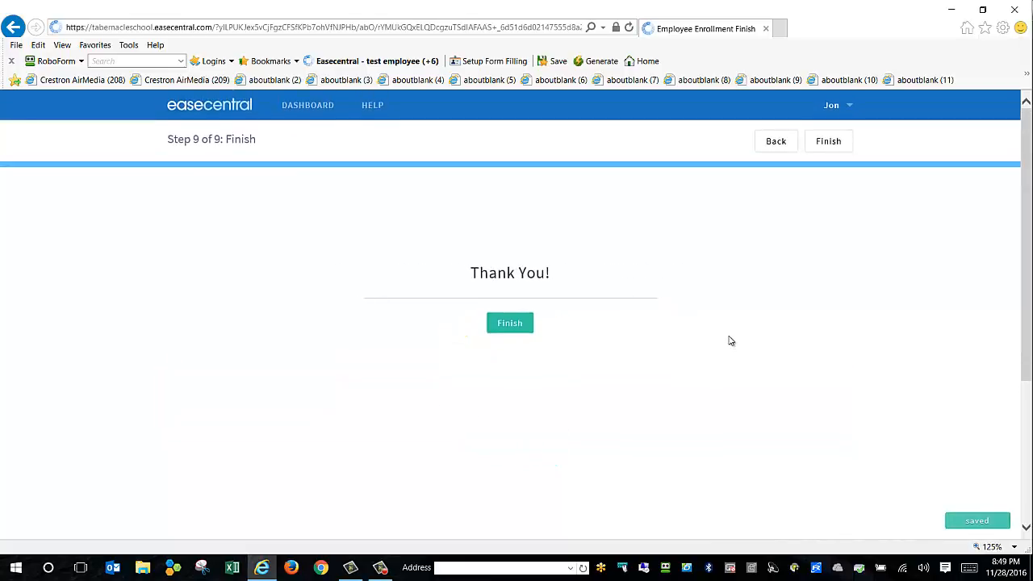
{"action": "left_click", "coordinate": [517, 326]}
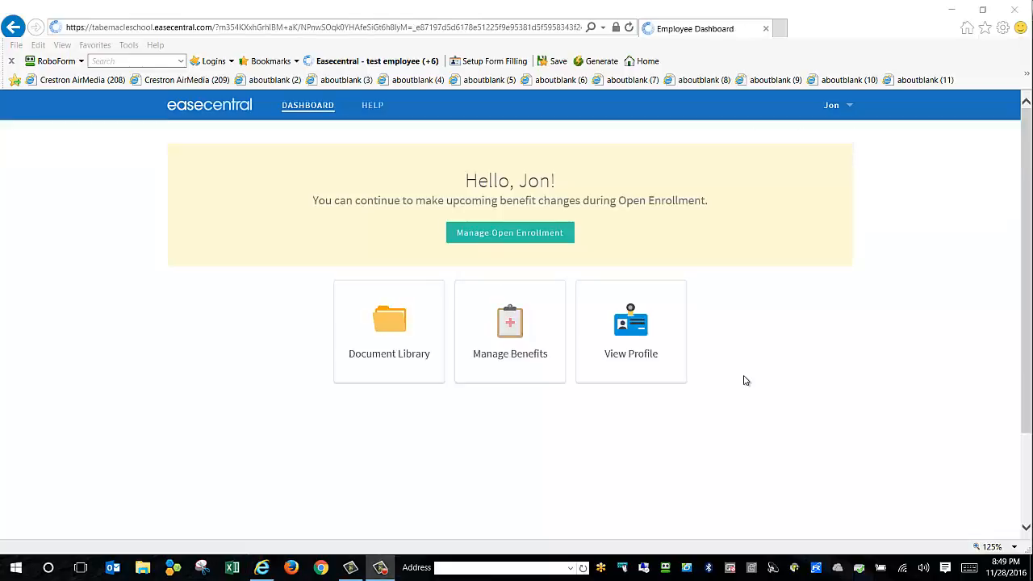